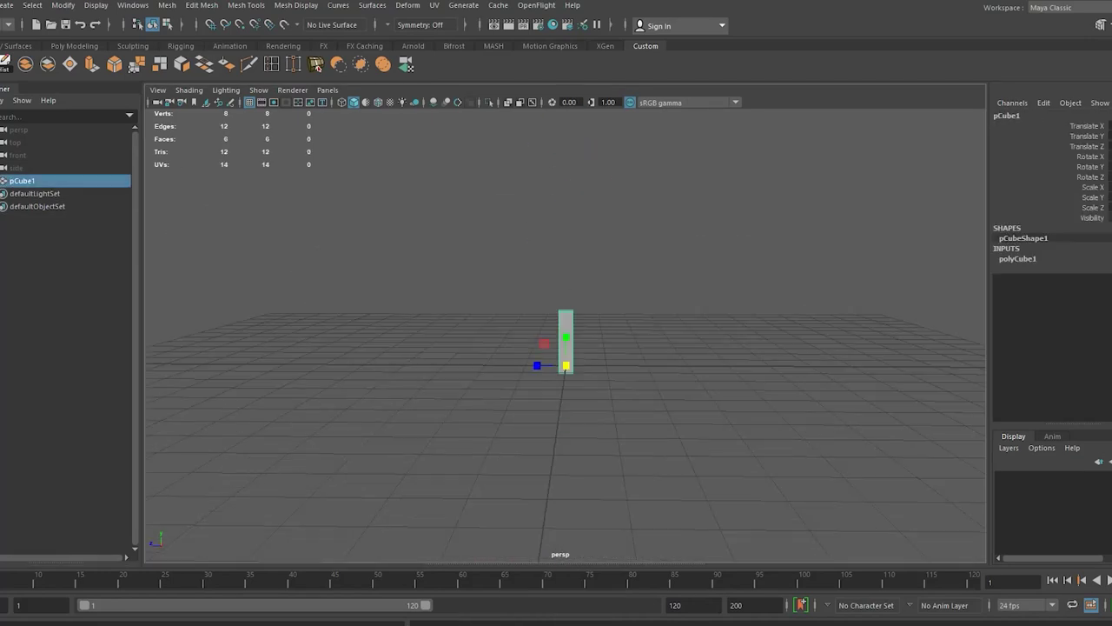
Step: Select the set1 selection set from the cube's component menu
{"action": "right_click", "coordinate": [527, 237]}
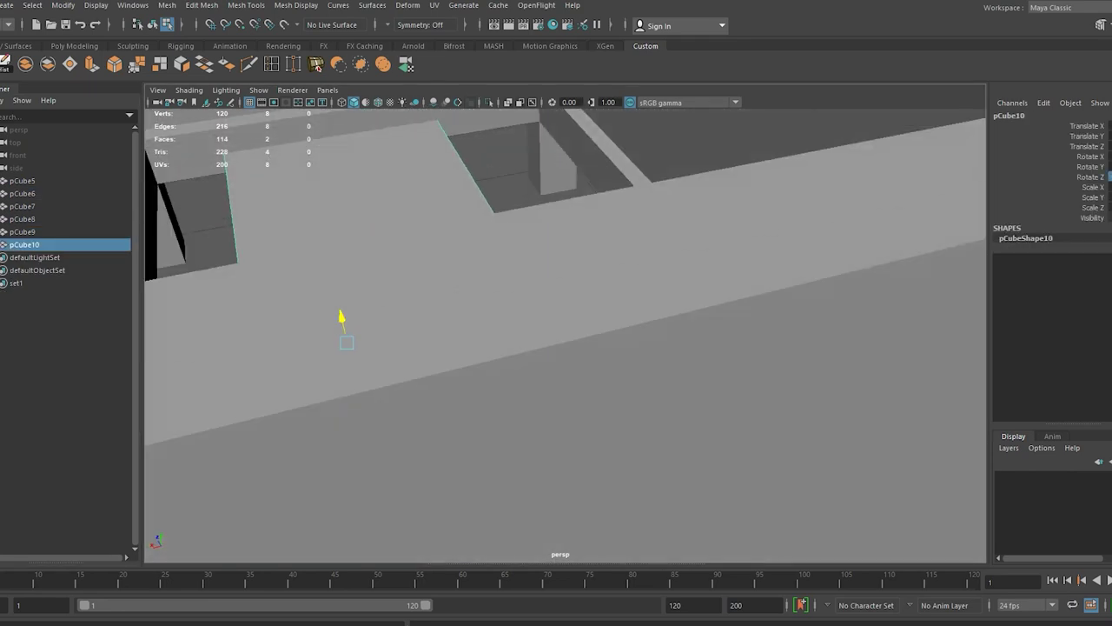
{"action": "left_click", "coordinate": [16, 283]}
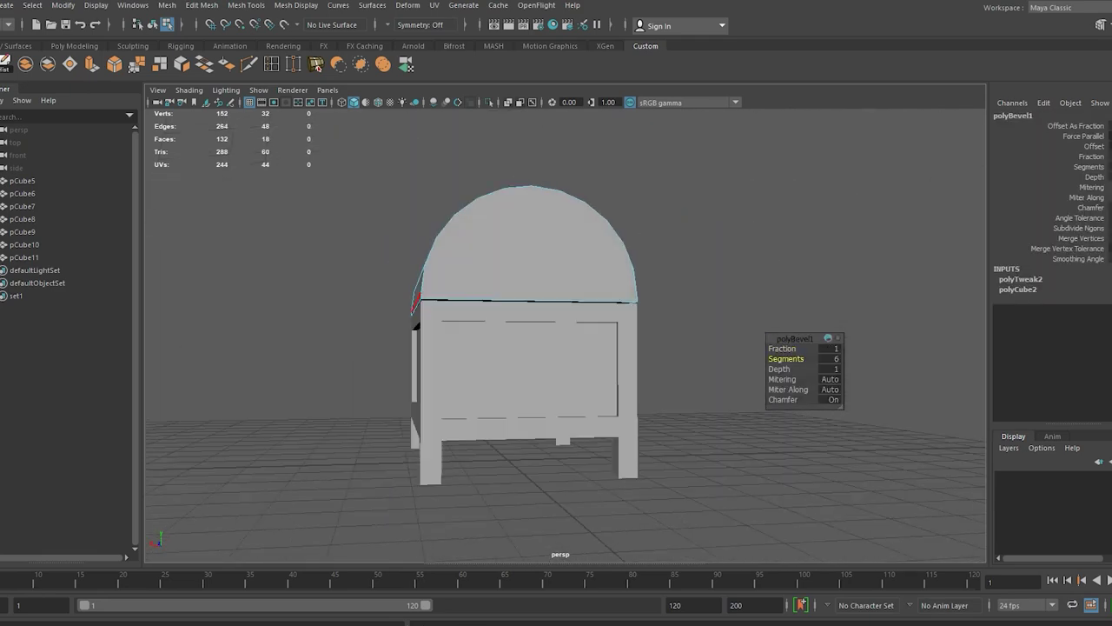
Step: Hide the chest body with Ctrl+H so only the lid cube is visible
{"action": "key", "text": "ctrl+h"}
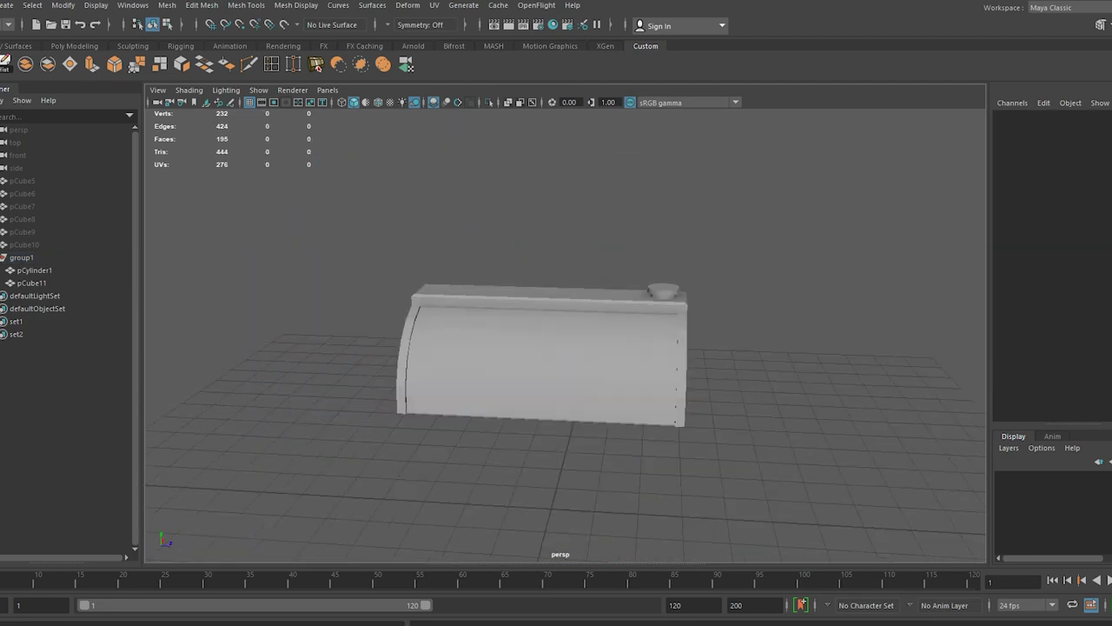
Step: Switch the lid back to whole-object selection mode
{"action": "right_click", "coordinate": [521, 206]}
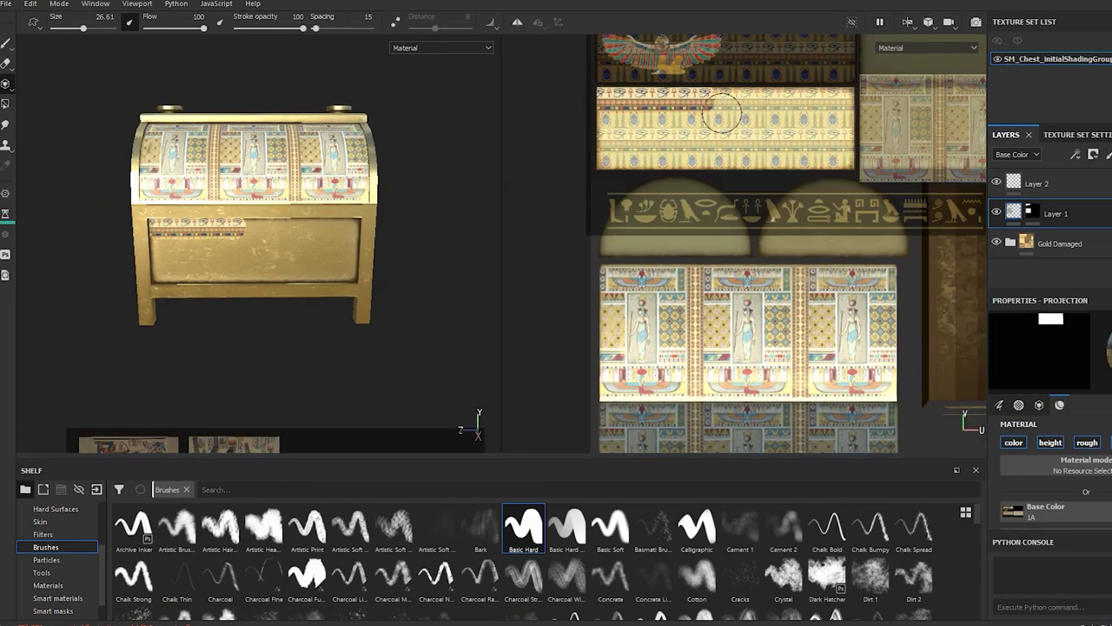
Step: Paint a patch of the Egyptian pattern onto the right side of the lower front panel
{"action": "left_click_drag", "start_coordinate": [810, 105], "coordinate": [834, 143]}
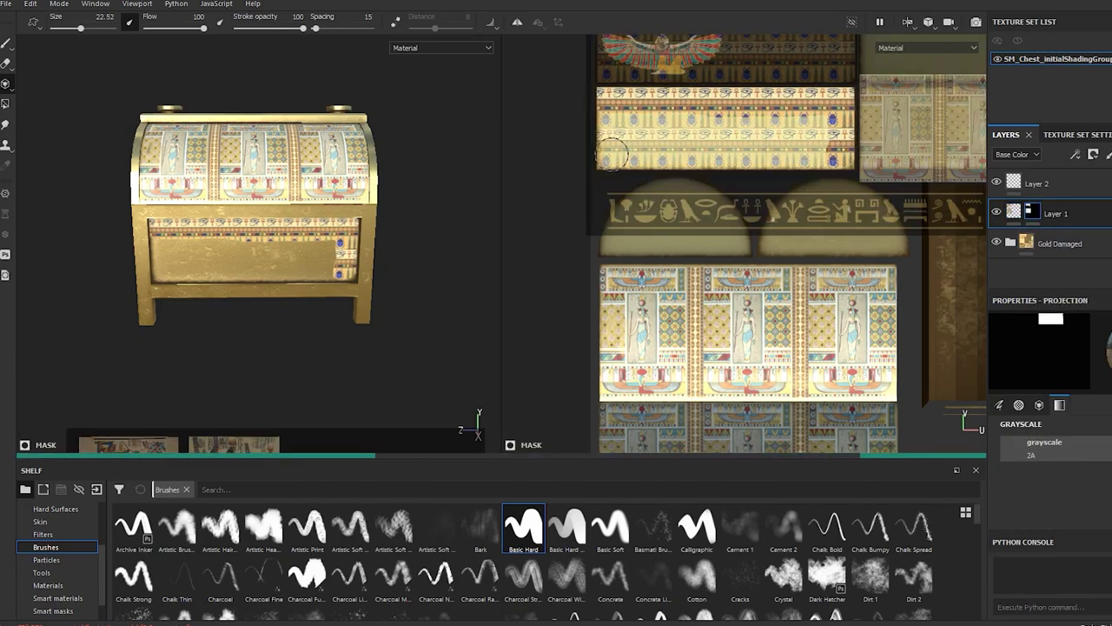